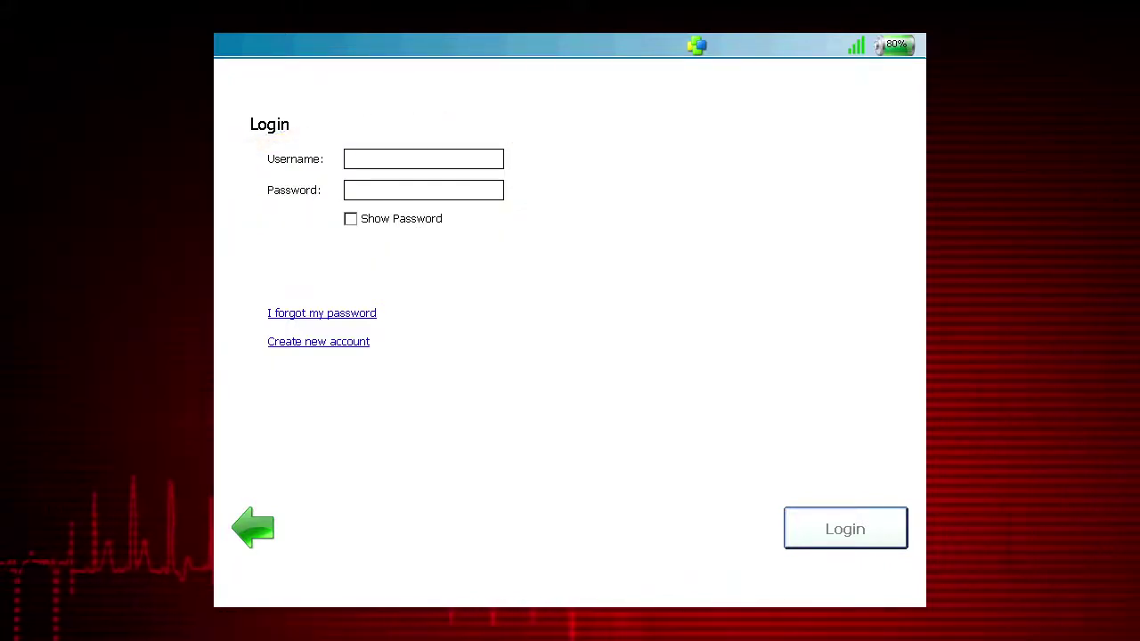
Choose 'Create new account' on the Login screen to begin a new user account
click(272, 342)
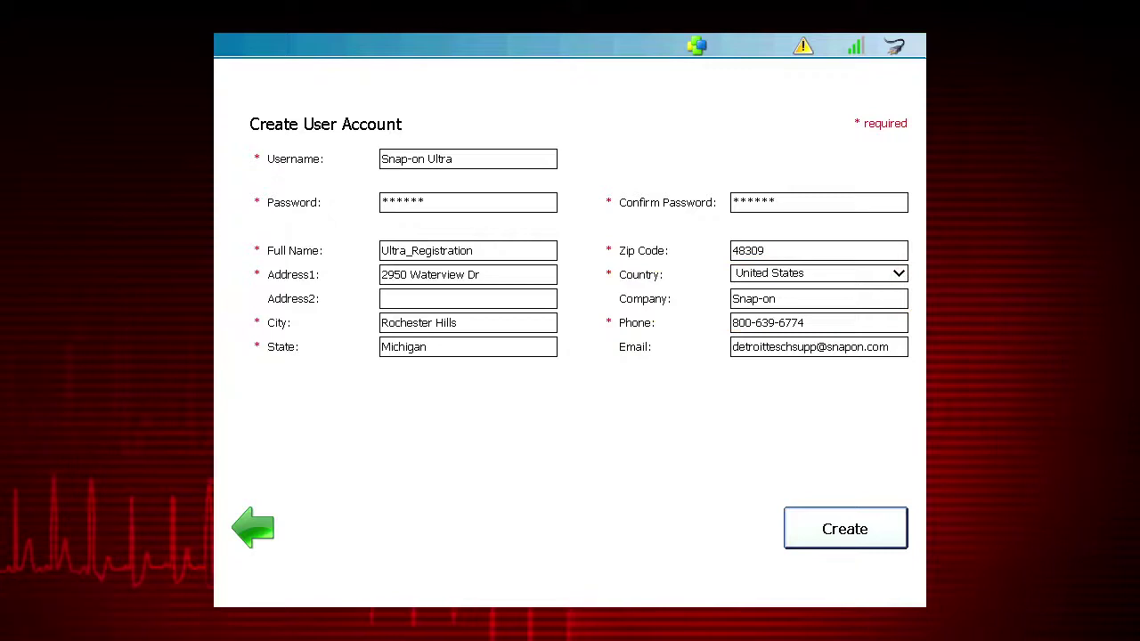
Submit the filled-in Create User Account form to register the device
click(844, 525)
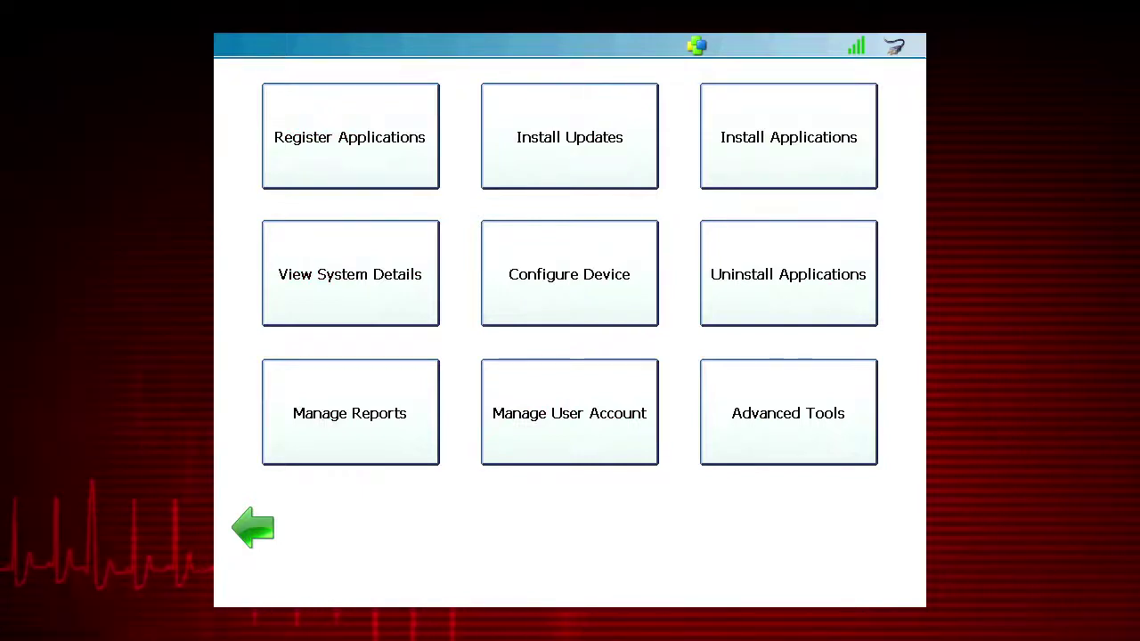
Open Register Applications to reach the product key entry screen
click(339, 171)
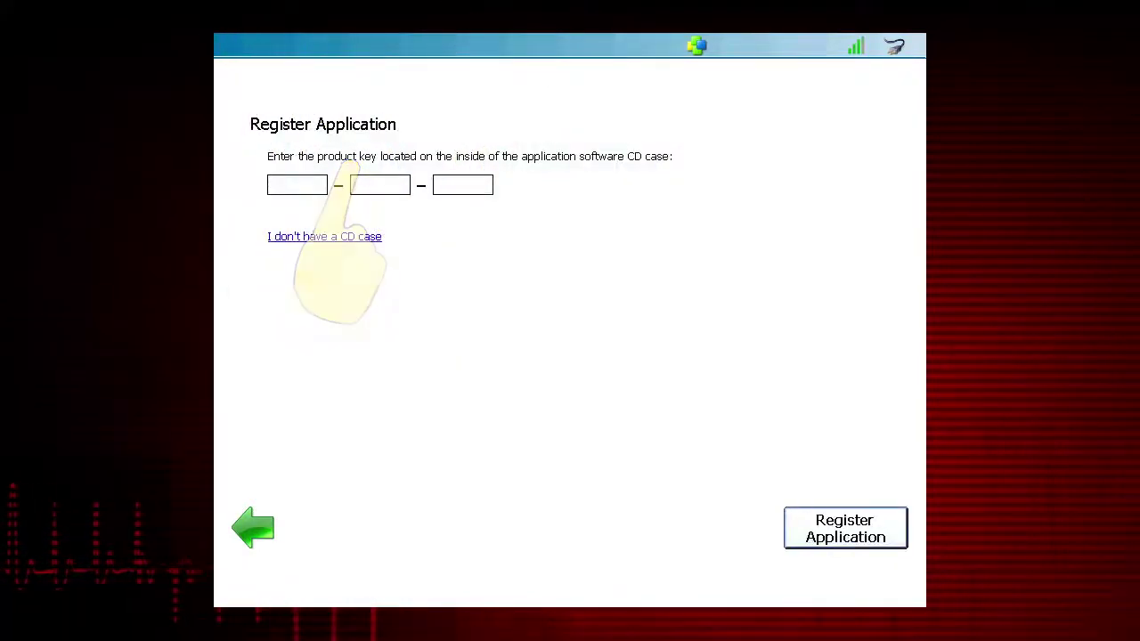